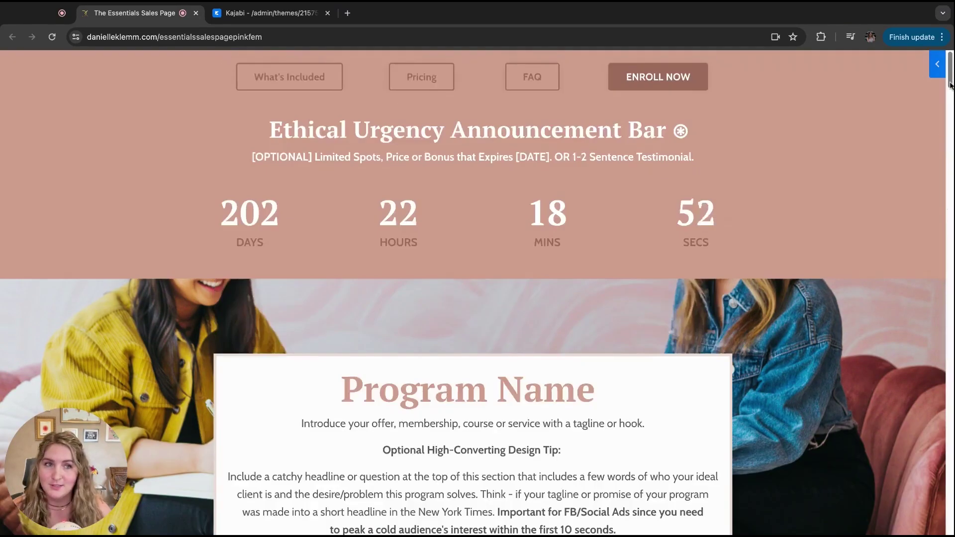
- Review the live sales page, then open the Essentials Sales Page in the theme editor
{"action": "scroll", "coordinate": [950, 85], "scroll_direction": "down", "scroll_amount": 2}
{"action": "scroll", "coordinate": [950, 85], "scroll_direction": "up", "scroll_amount": 2}
{"action": "scroll", "coordinate": [952, 88], "scroll_direction": "up", "scroll_amount": 1}
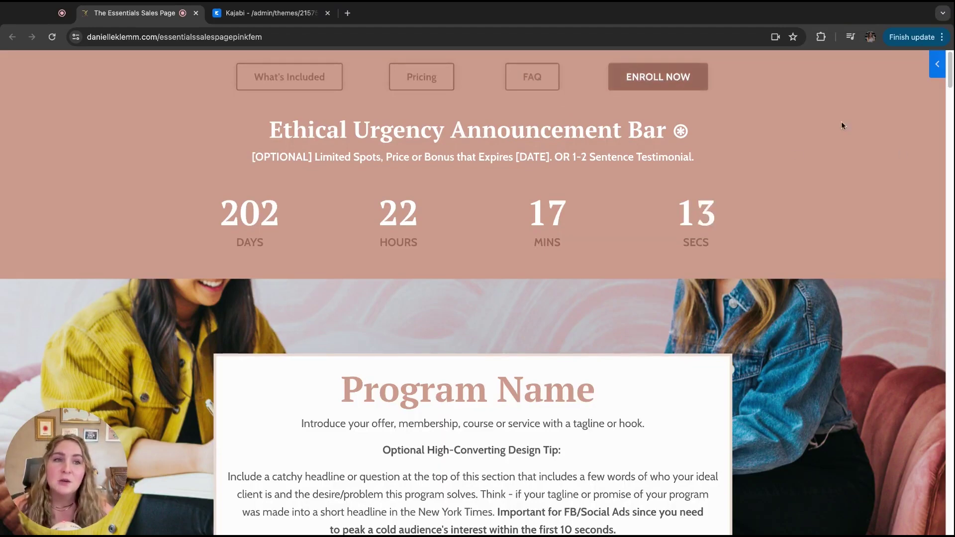
{"action": "scroll", "coordinate": [706, 261], "scroll_direction": "down", "scroll_amount": 8}
{"action": "scroll", "coordinate": [709, 257], "scroll_direction": "up", "scroll_amount": 8}
{"action": "scroll", "coordinate": [709, 257], "scroll_direction": "down", "scroll_amount": 6}
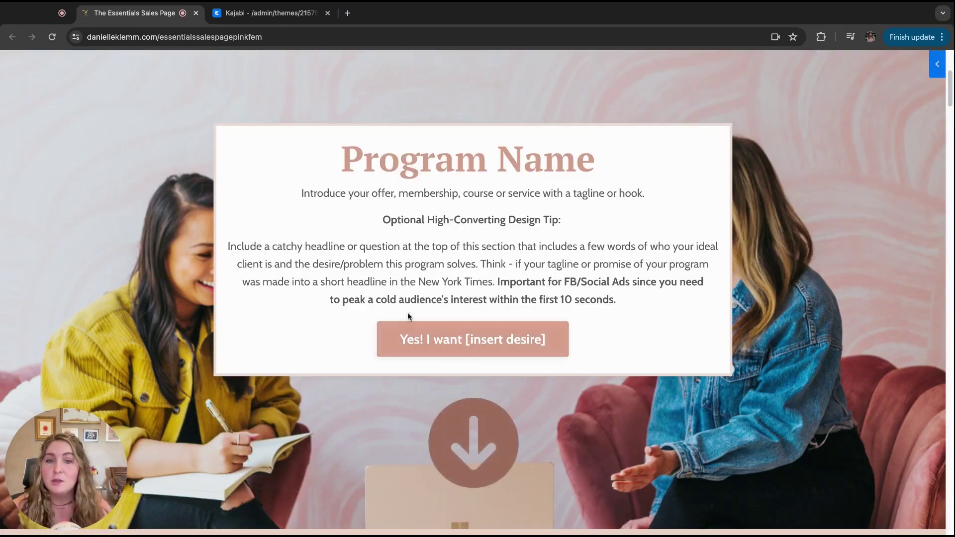
{"action": "scroll", "coordinate": [486, 353], "scroll_direction": "up", "scroll_amount": 6}
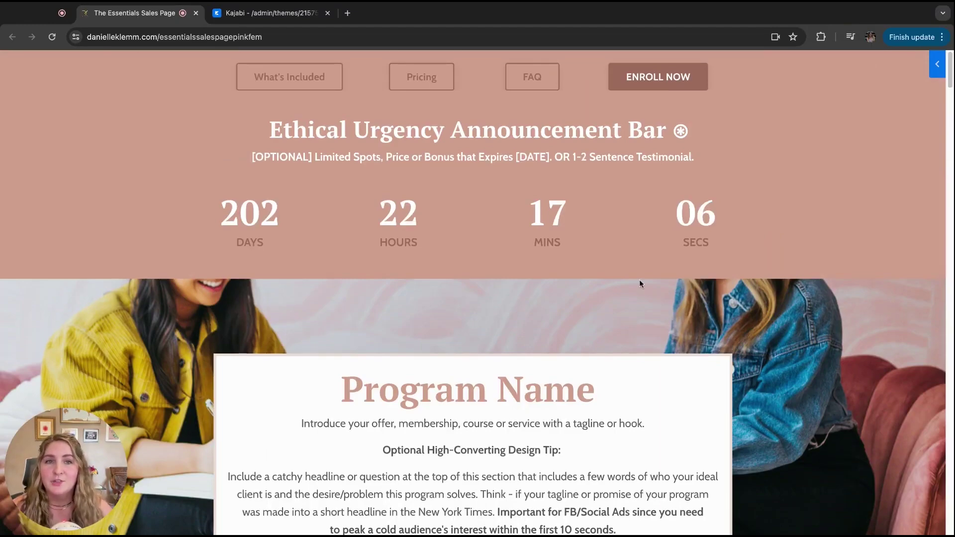
{"action": "scroll", "coordinate": [662, 301], "scroll_direction": "down", "scroll_amount": 10}
{"action": "scroll", "coordinate": [661, 301], "scroll_direction": "down", "scroll_amount": 15}
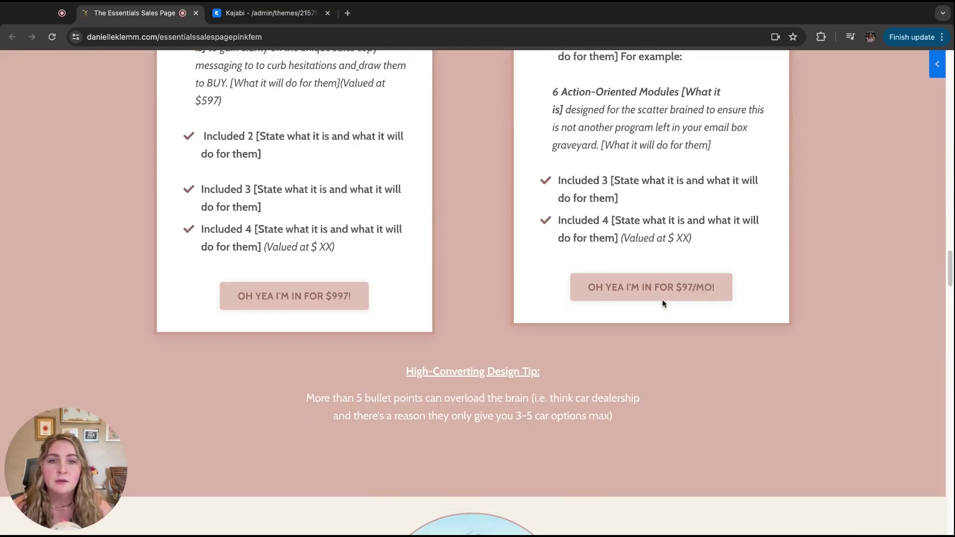
{"action": "scroll", "coordinate": [574, 328], "scroll_direction": "up", "scroll_amount": 5}
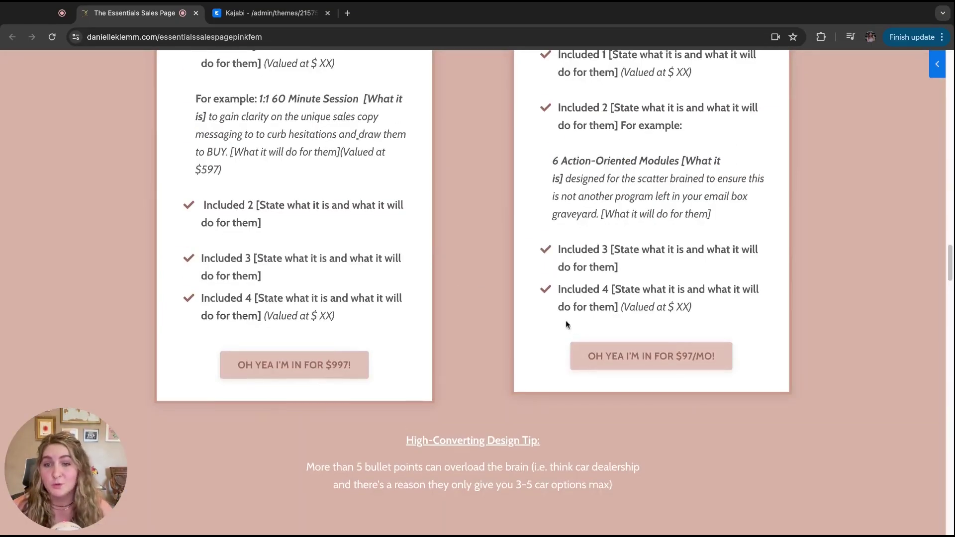
{"action": "scroll", "coordinate": [566, 325], "scroll_direction": "up", "scroll_amount": 20}
{"action": "scroll", "coordinate": [416, 267], "scroll_direction": "down", "scroll_amount": 3}
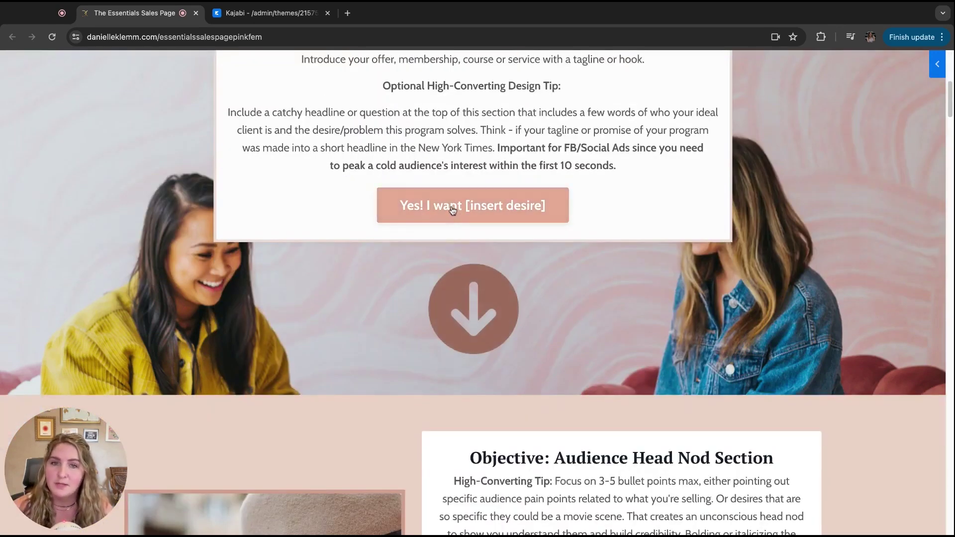
{"action": "scroll", "coordinate": [768, 387], "scroll_direction": "up", "scroll_amount": 7}
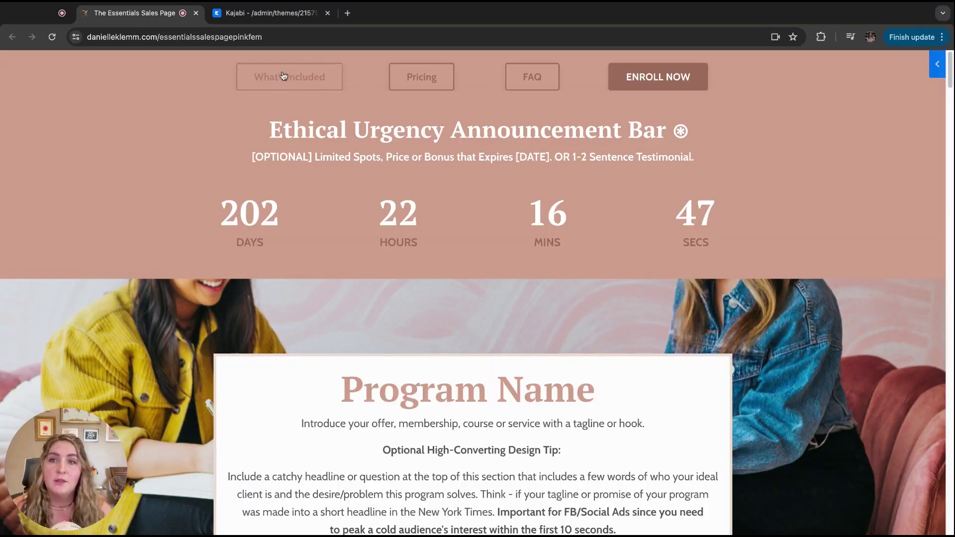
{"action": "left_click", "coordinate": [273, 13]}
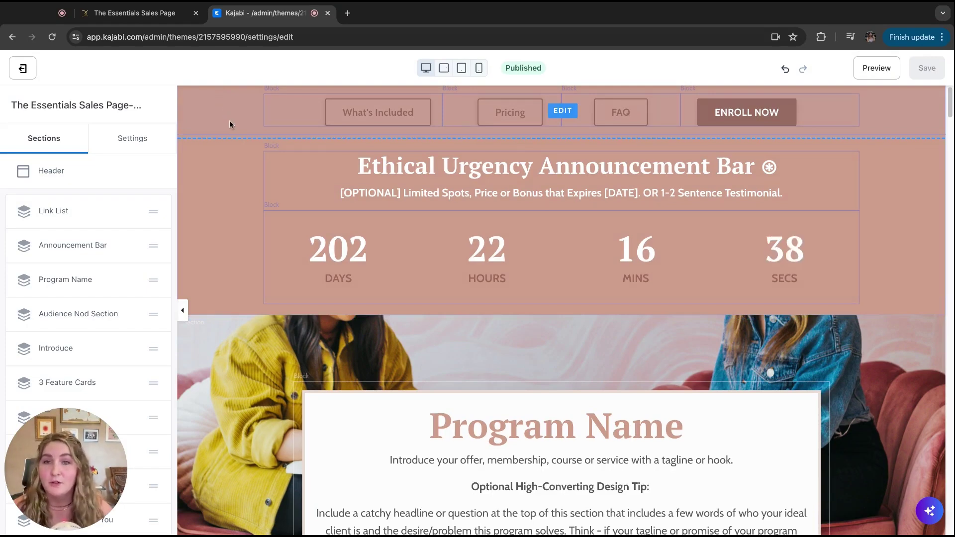
- Confirm the Link List's What's Included button keeps 'Go to a section on this page' action
{"action": "left_click", "coordinate": [48, 216]}
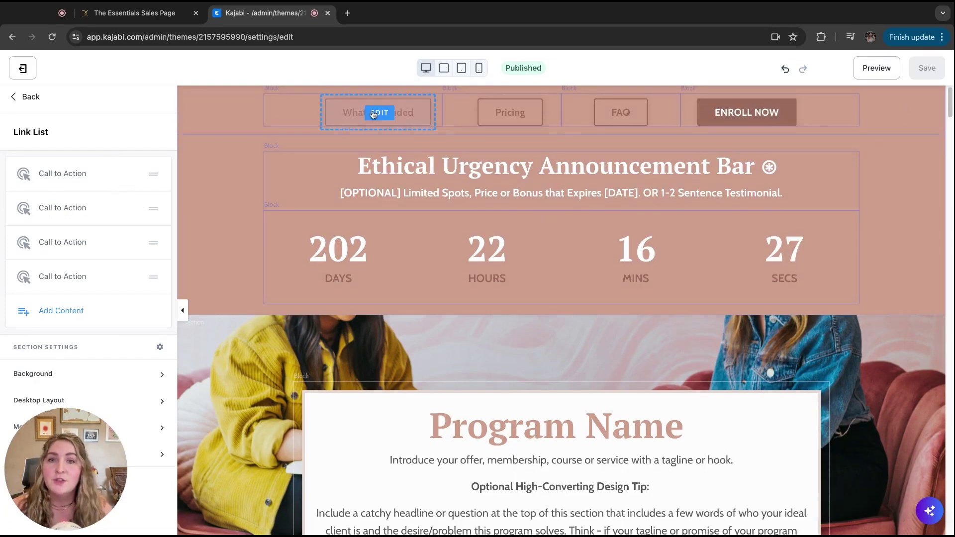
{"action": "left_click", "coordinate": [62, 175]}
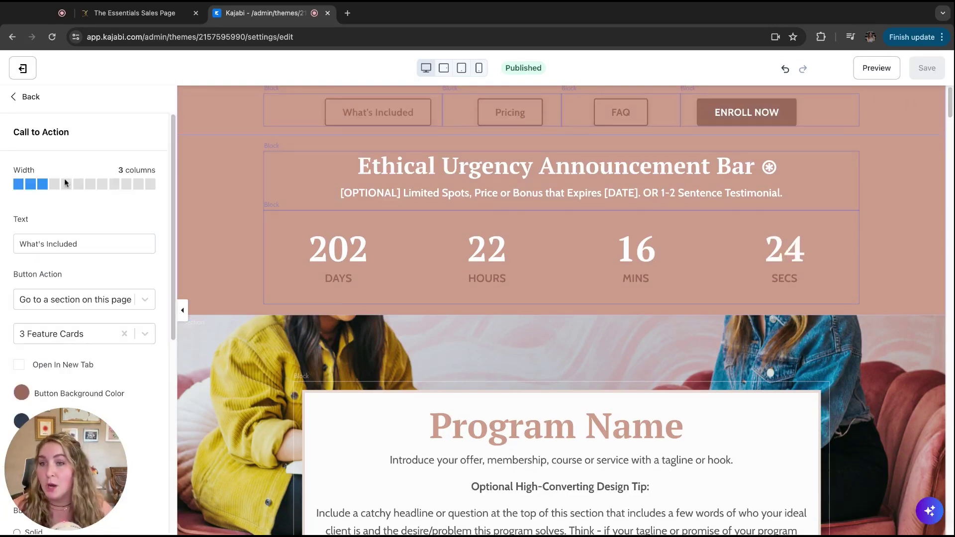
{"action": "left_click", "coordinate": [104, 301]}
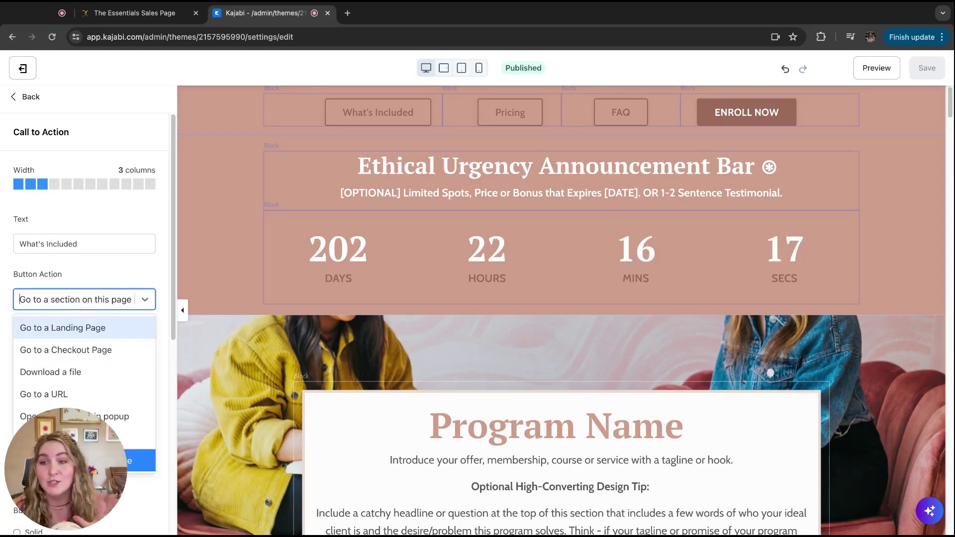
{"action": "left_click", "coordinate": [62, 457]}
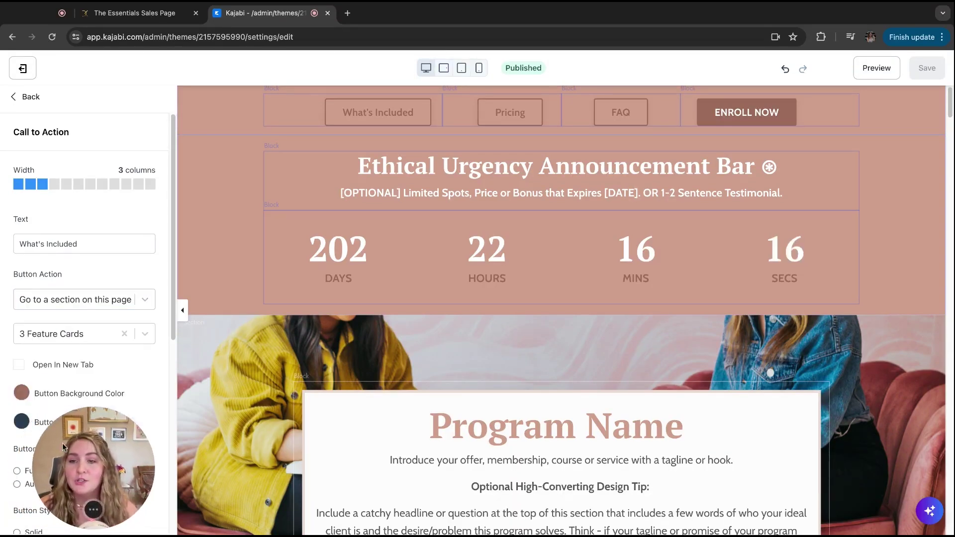
{"action": "left_click", "coordinate": [78, 299]}
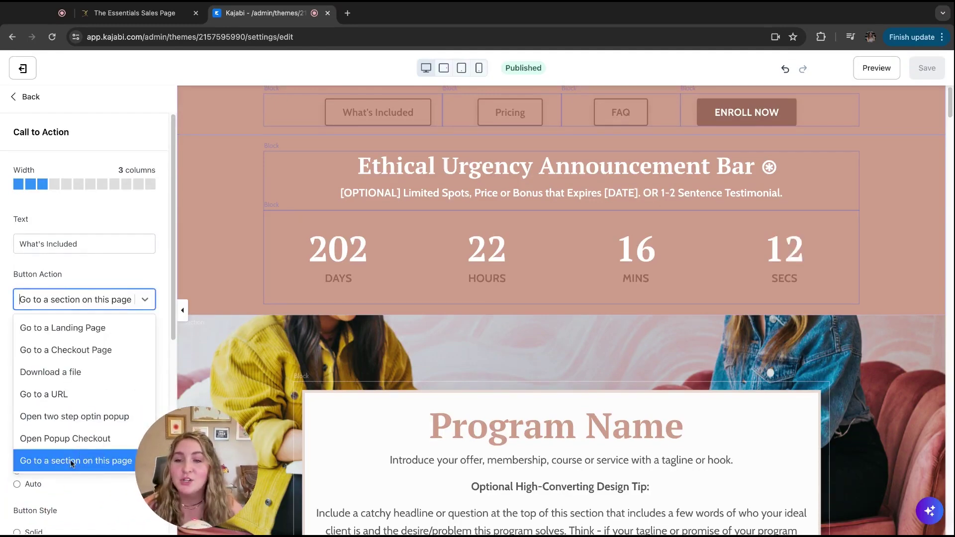
{"action": "left_click", "coordinate": [110, 271]}
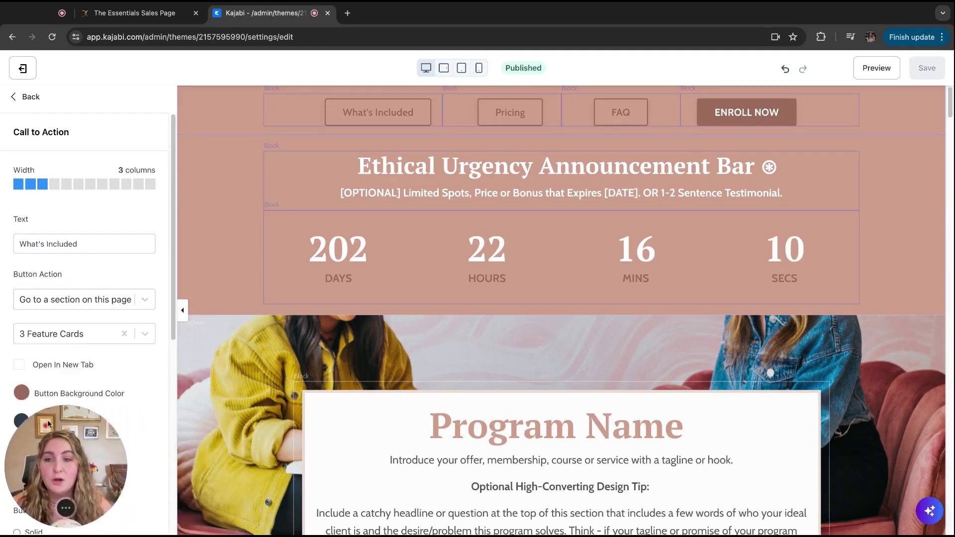
- Bring up the Pricing nav button's settings linked to the Pricing Options section
{"action": "left_click", "coordinate": [508, 112]}
{"action": "scroll", "coordinate": [504, 147], "scroll_direction": "up", "scroll_amount": 15}
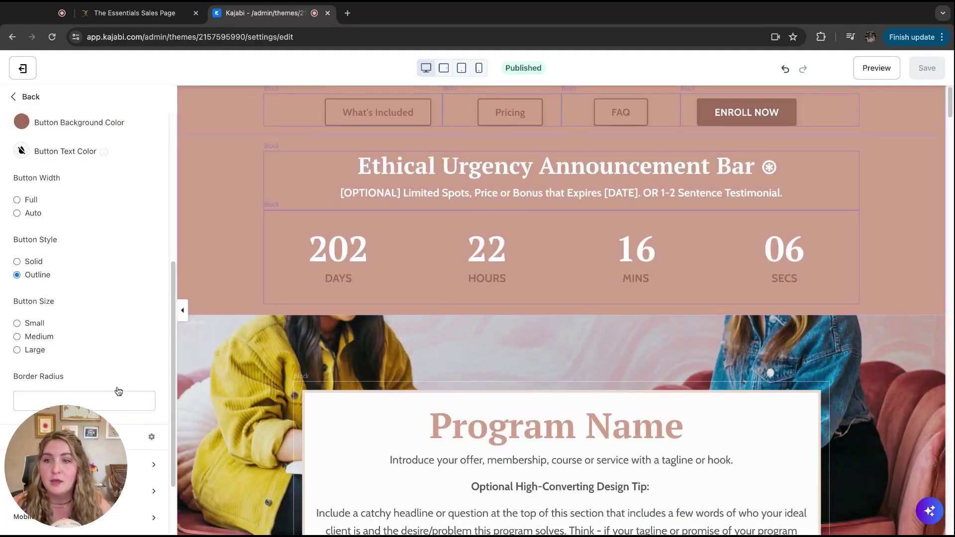
{"action": "left_click_drag", "start_coordinate": [34, 453], "coordinate": [878, 461]}
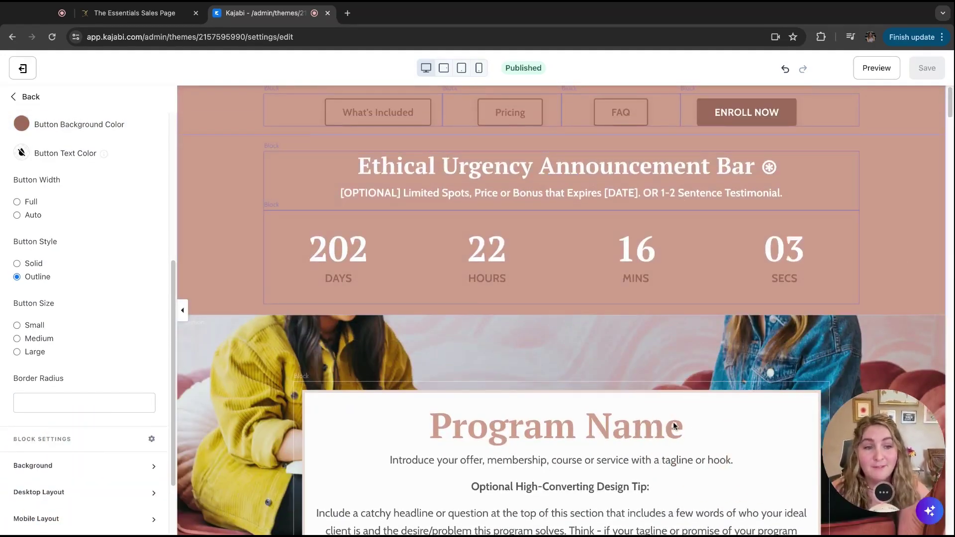
{"action": "scroll", "coordinate": [55, 305], "scroll_direction": "up", "scroll_amount": 5}
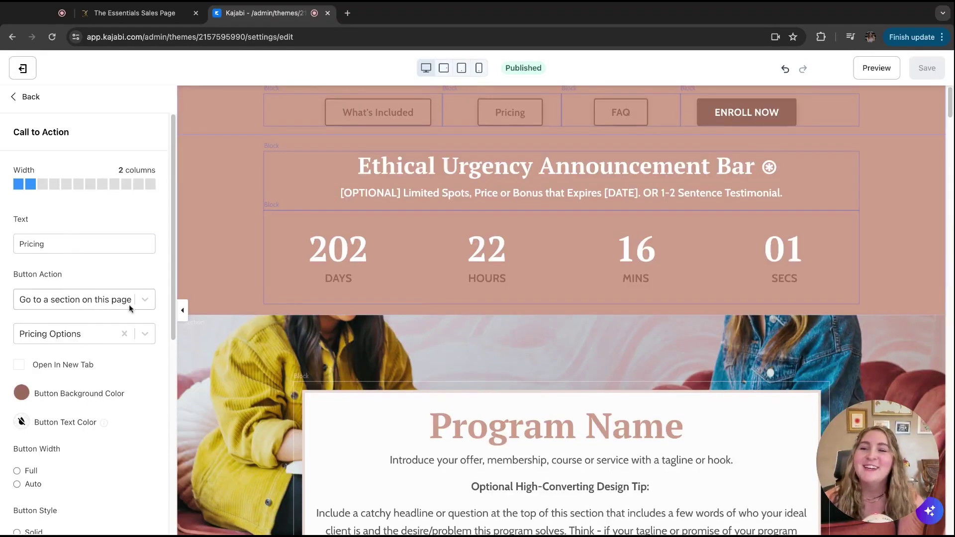
- Leave the Pricing button's section-jump action unchanged and check the editor preview
{"action": "left_click", "coordinate": [77, 301]}
{"action": "left_click", "coordinate": [114, 289]}
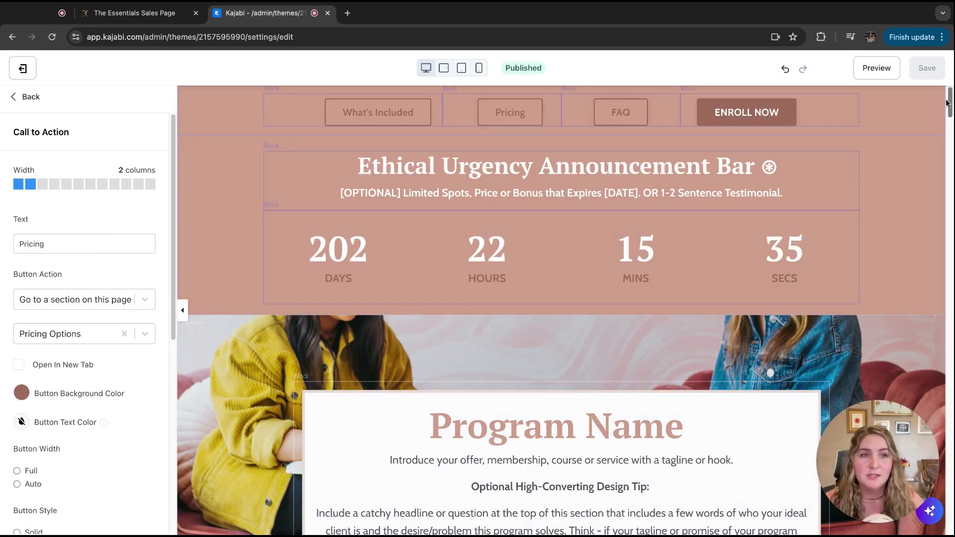
{"action": "scroll", "coordinate": [949, 103], "scroll_direction": "down", "scroll_amount": 15}
{"action": "scroll", "coordinate": [949, 103], "scroll_direction": "up", "scroll_amount": 10}
{"action": "scroll", "coordinate": [949, 103], "scroll_direction": "down", "scroll_amount": 8}
{"action": "scroll", "coordinate": [948, 103], "scroll_direction": "up", "scroll_amount": 2}
- Scroll the preview once more, then go back to the live Essentials Sales Page
{"action": "scroll", "coordinate": [681, 229], "scroll_direction": "up", "scroll_amount": 15}
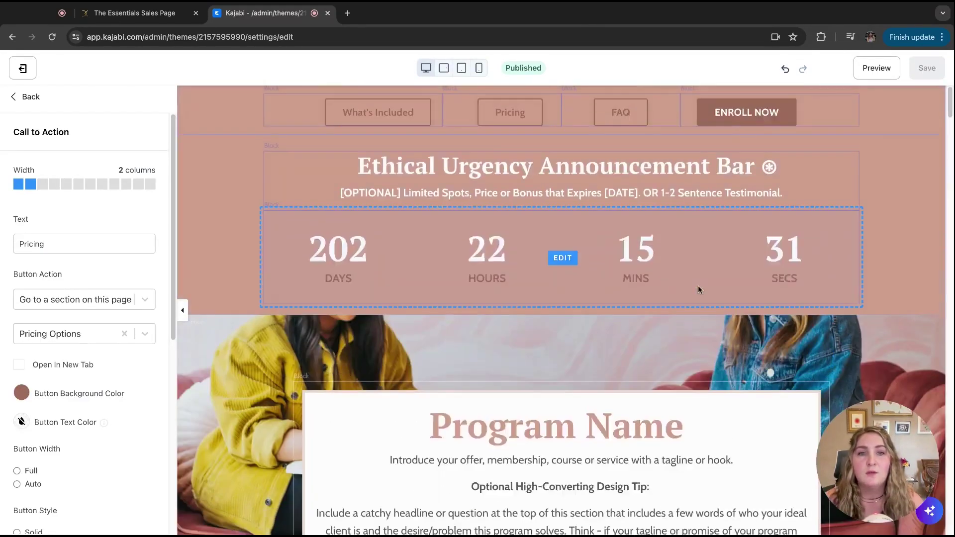
{"action": "scroll", "coordinate": [826, 237], "scroll_direction": "down", "scroll_amount": 15}
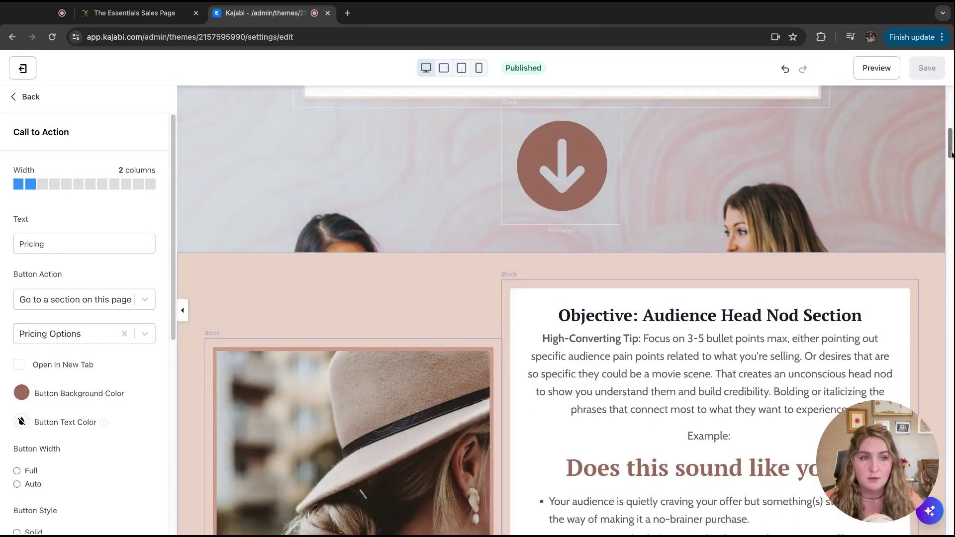
{"action": "scroll", "coordinate": [951, 156], "scroll_direction": "down", "scroll_amount": 15}
{"action": "scroll", "coordinate": [951, 156], "scroll_direction": "down", "scroll_amount": 5}
{"action": "scroll", "coordinate": [951, 156], "scroll_direction": "up", "scroll_amount": 20}
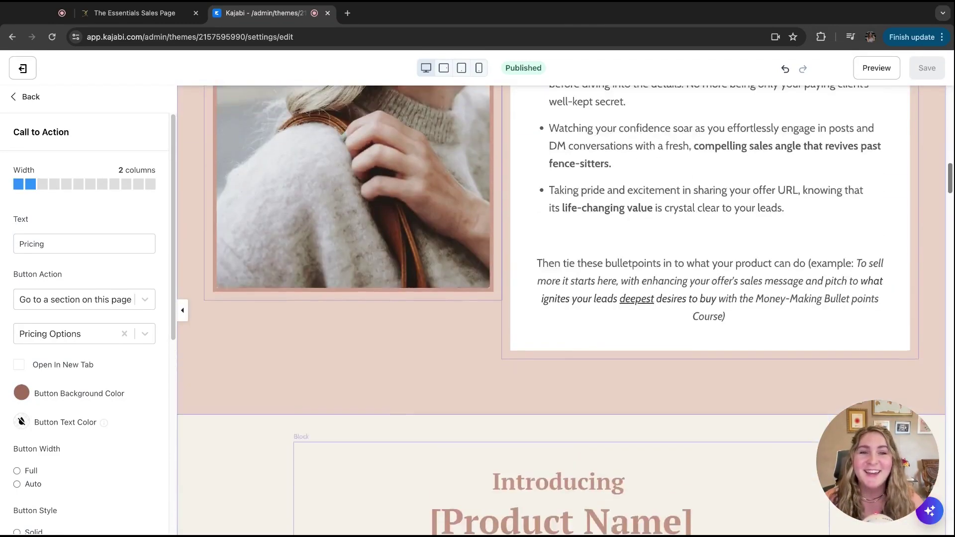
{"action": "scroll", "coordinate": [561, 308], "scroll_direction": "up", "scroll_amount": 3}
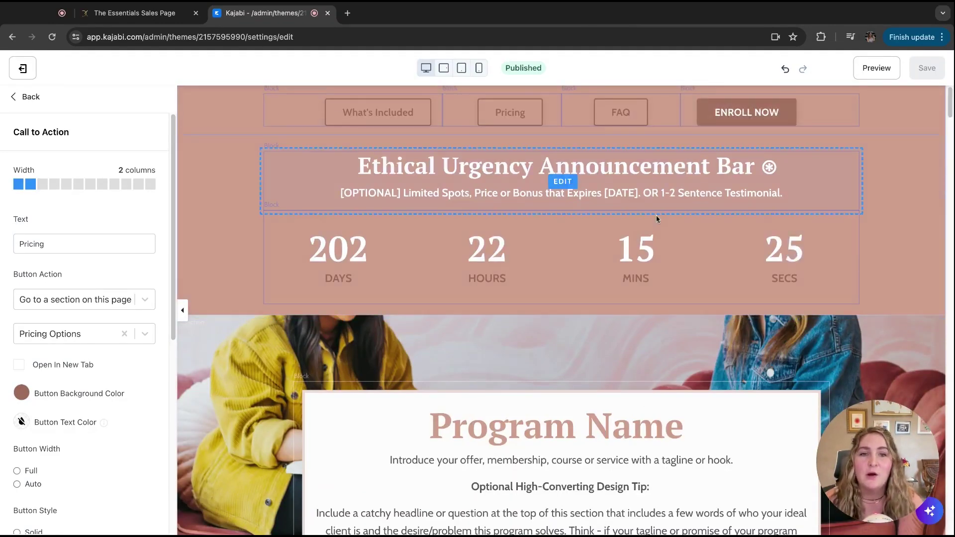
{"action": "left_click", "coordinate": [130, 13]}
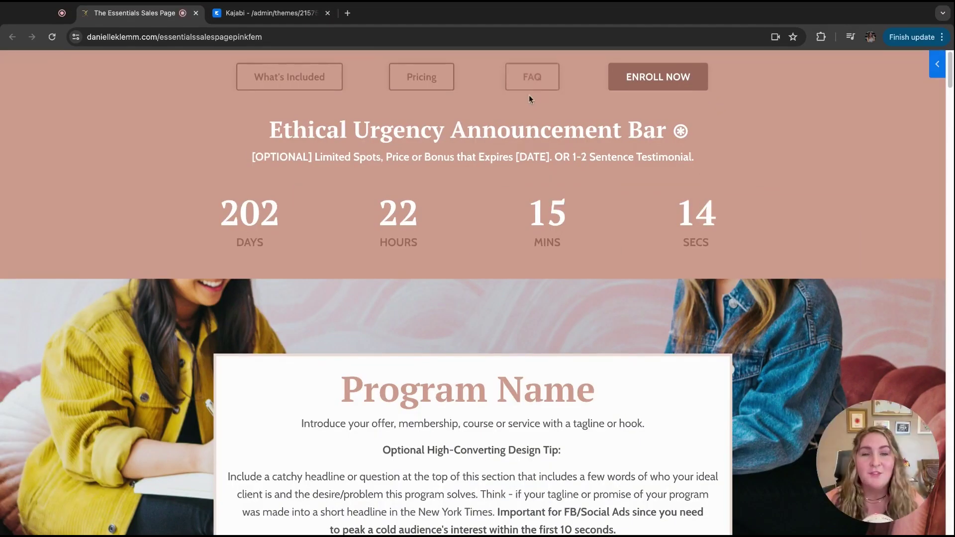
- Test the FAQ nav button's jump on the live page and scroll back up
{"action": "left_click", "coordinate": [540, 90]}
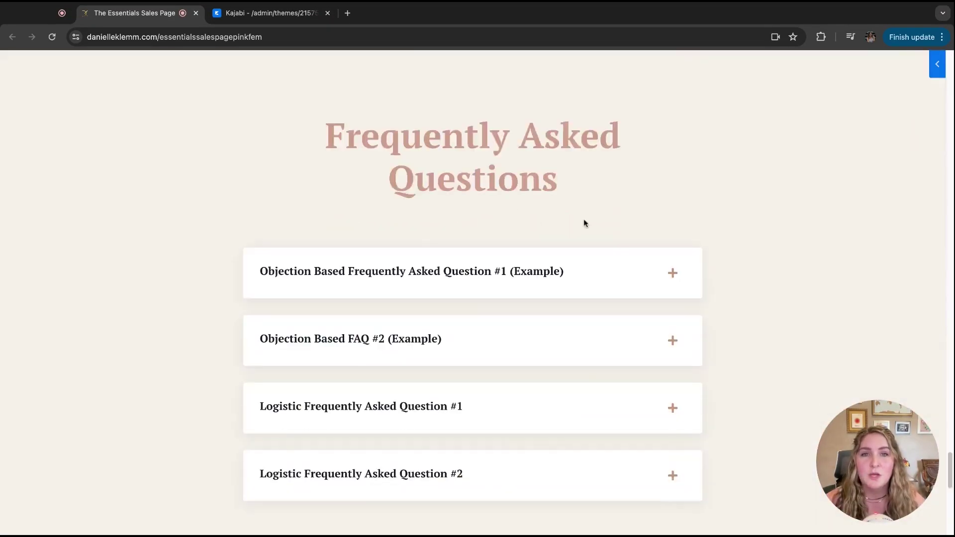
{"action": "scroll", "coordinate": [646, 293], "scroll_direction": "up", "scroll_amount": 20}
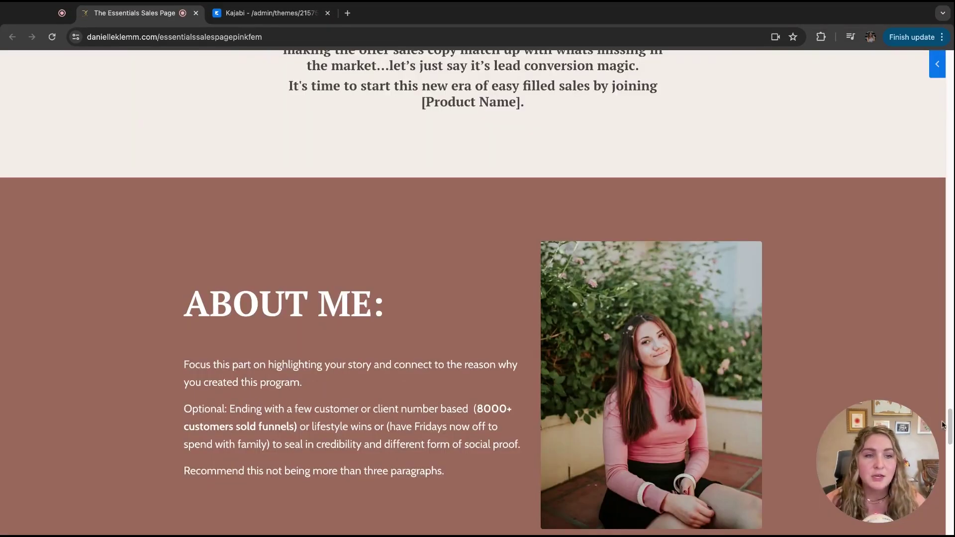
{"action": "scroll", "coordinate": [681, 246], "scroll_direction": "up", "scroll_amount": 2}
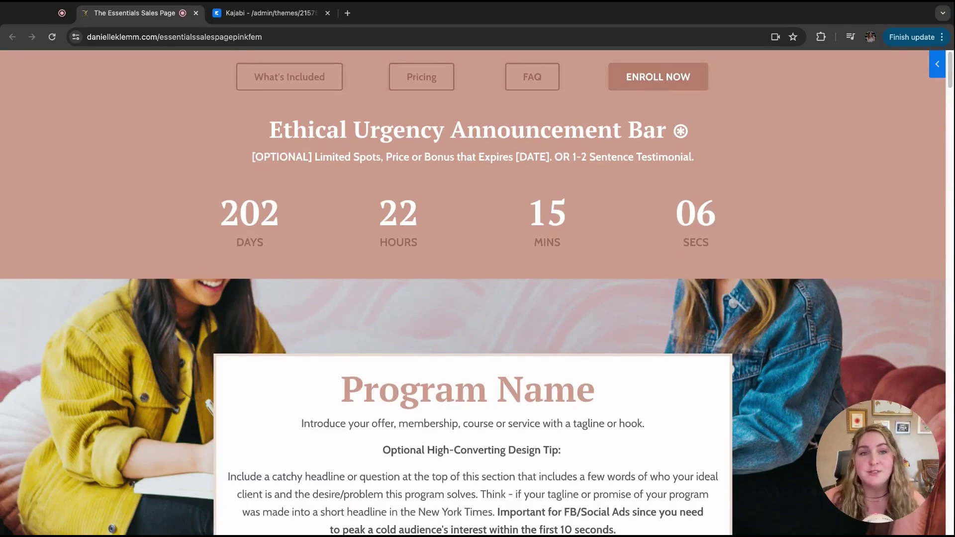
- Test where the ENROLL NOW button jumps, then return to the live page from the editor
{"action": "left_click", "coordinate": [664, 87]}
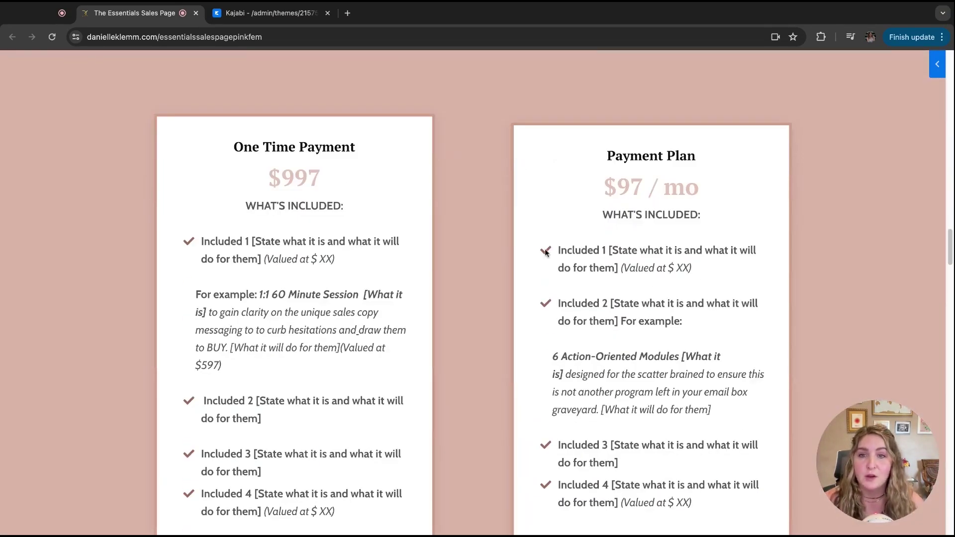
{"action": "scroll", "coordinate": [545, 253], "scroll_direction": "up", "scroll_amount": 15}
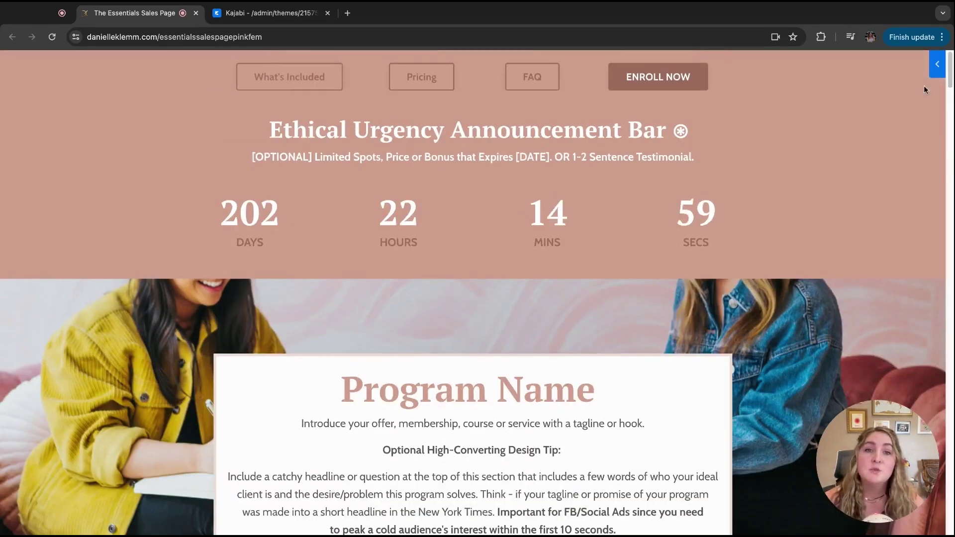
{"action": "left_click", "coordinate": [268, 13]}
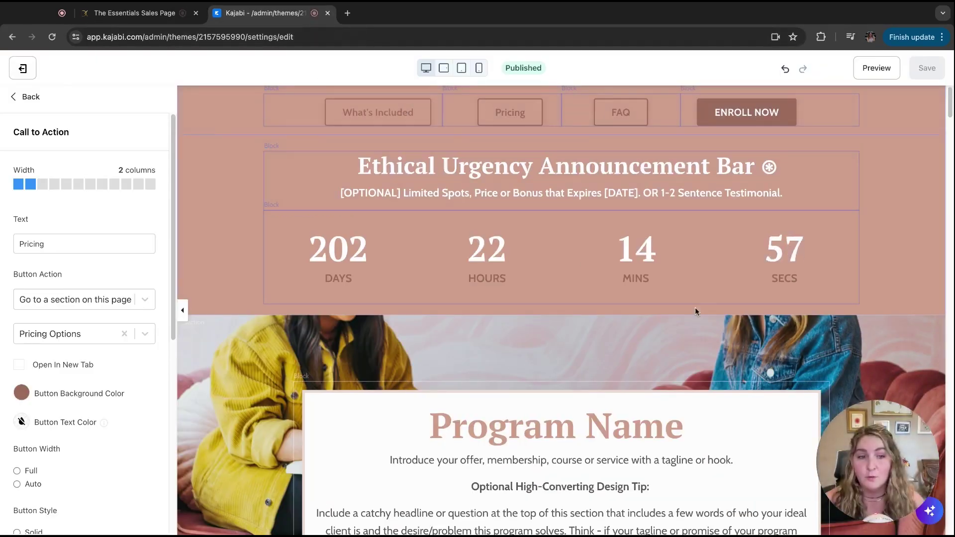
{"action": "left_click", "coordinate": [121, 14]}
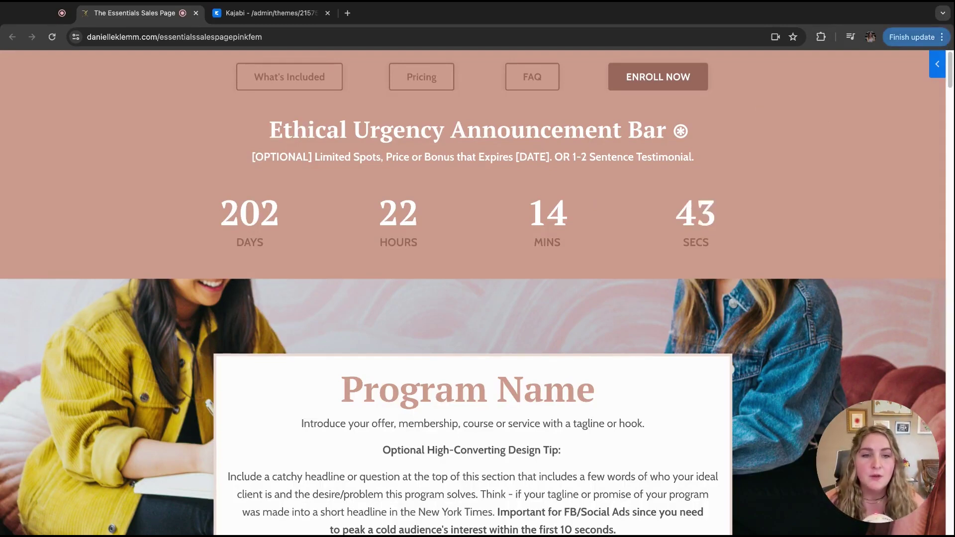
{"action": "key", "text": "super+alt+i"}
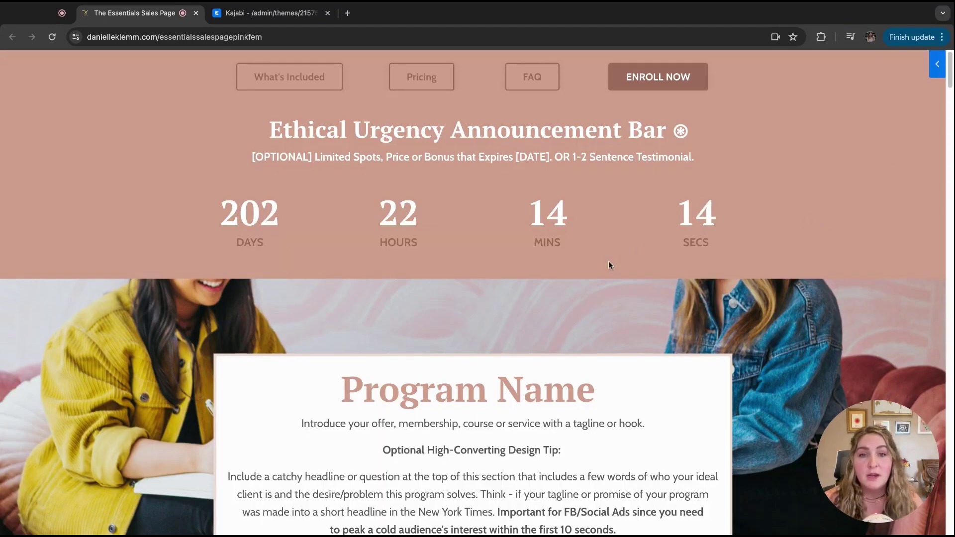
{"action": "scroll", "coordinate": [608, 259], "scroll_direction": "down", "scroll_amount": 7}
{"action": "scroll", "coordinate": [476, 237], "scroll_direction": "up", "scroll_amount": 7}
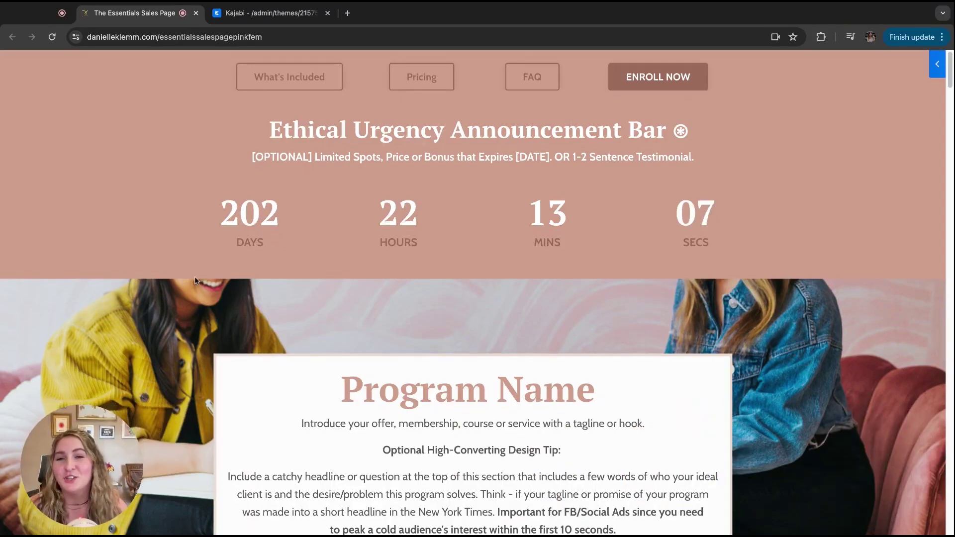
{"action": "left_click_drag", "start_coordinate": [265, 134], "coordinate": [694, 158]}
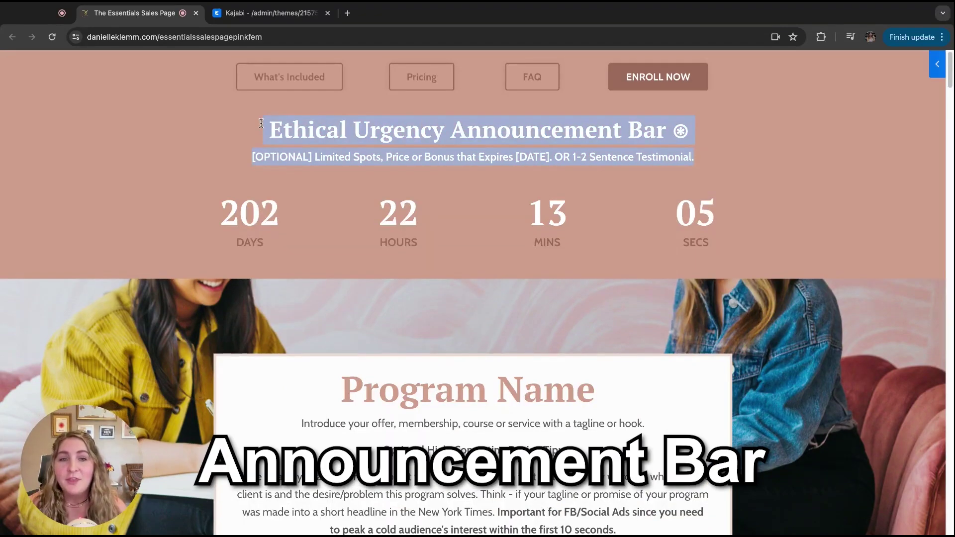
{"action": "left_click", "coordinate": [694, 173]}
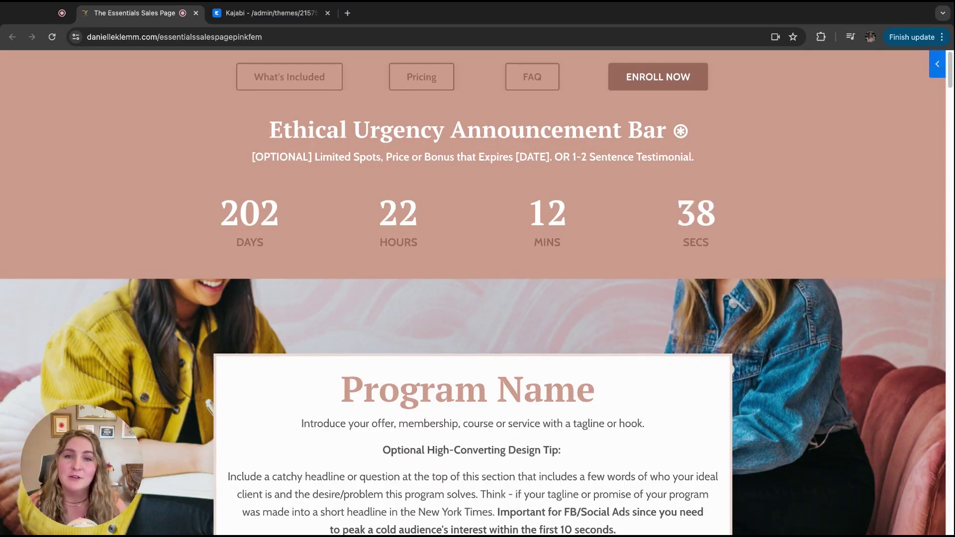
{"action": "left_click_drag", "start_coordinate": [186, 227], "coordinate": [801, 242]}
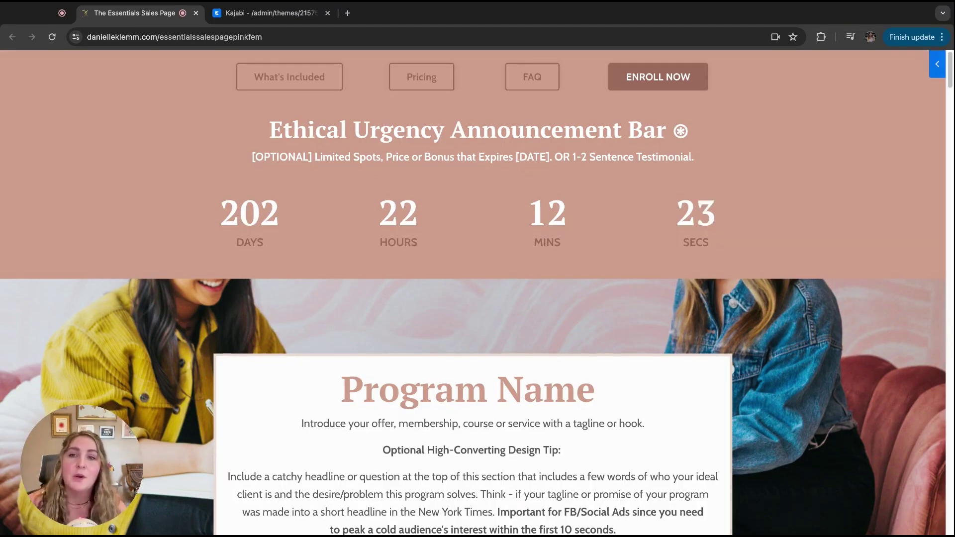
{"action": "left_click_drag", "start_coordinate": [269, 135], "coordinate": [623, 157]}
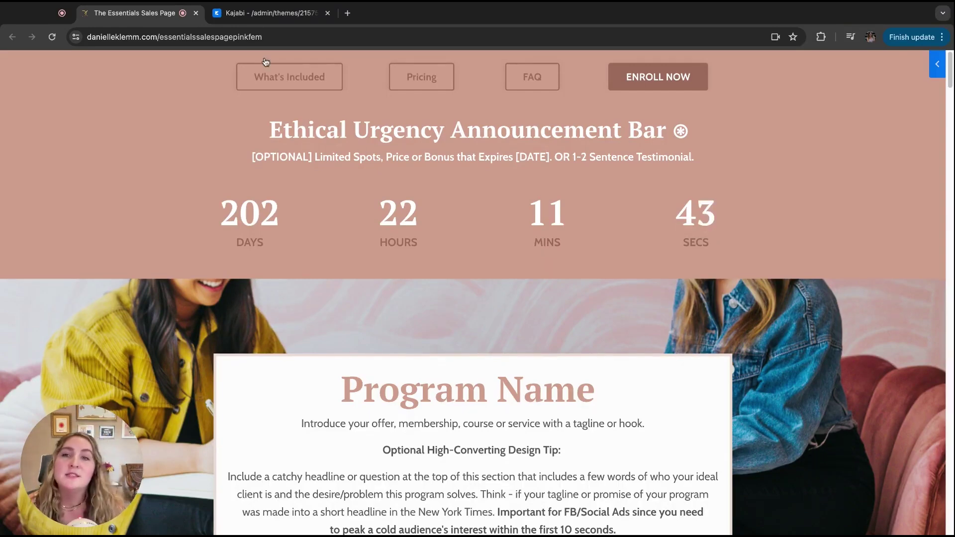
{"action": "key", "text": "ctrl+Tab"}
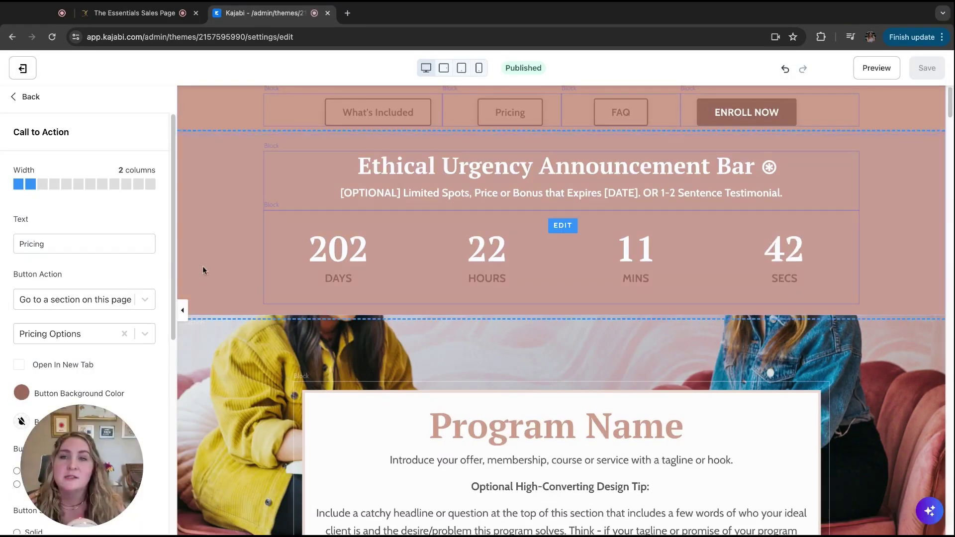
- Go back to the section list and open the Announcement Bar's Countdown block
{"action": "left_click", "coordinate": [30, 99]}
{"action": "left_click", "coordinate": [28, 98]}
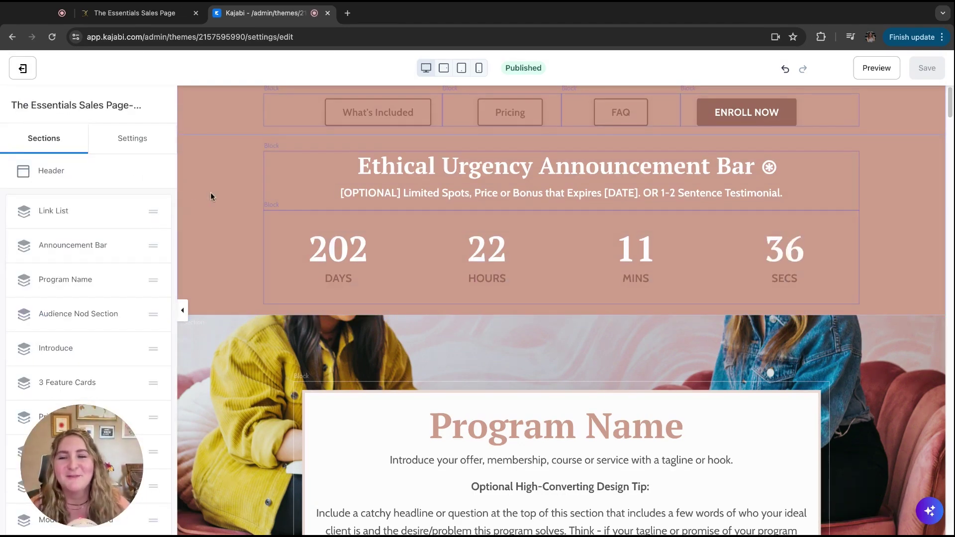
{"action": "left_click", "coordinate": [213, 248]}
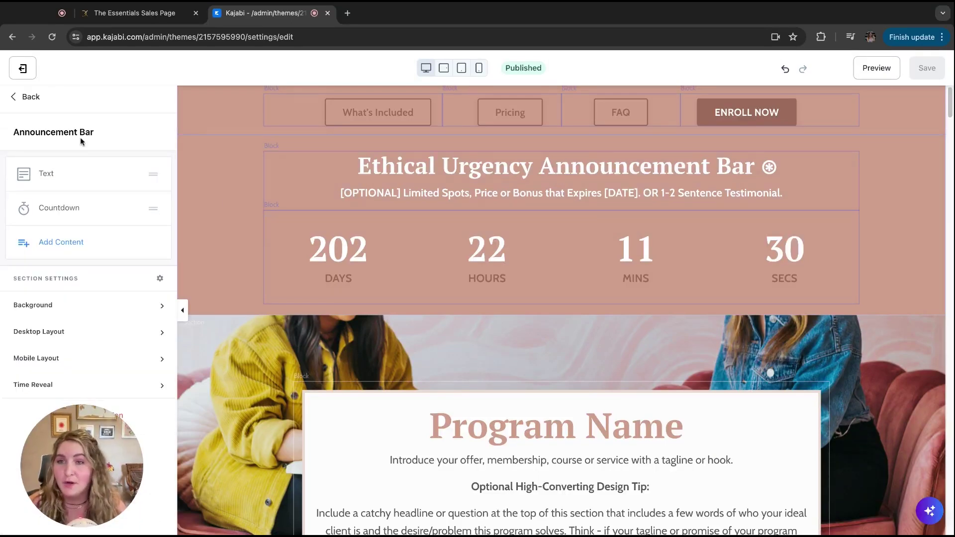
{"action": "left_click", "coordinate": [61, 212]}
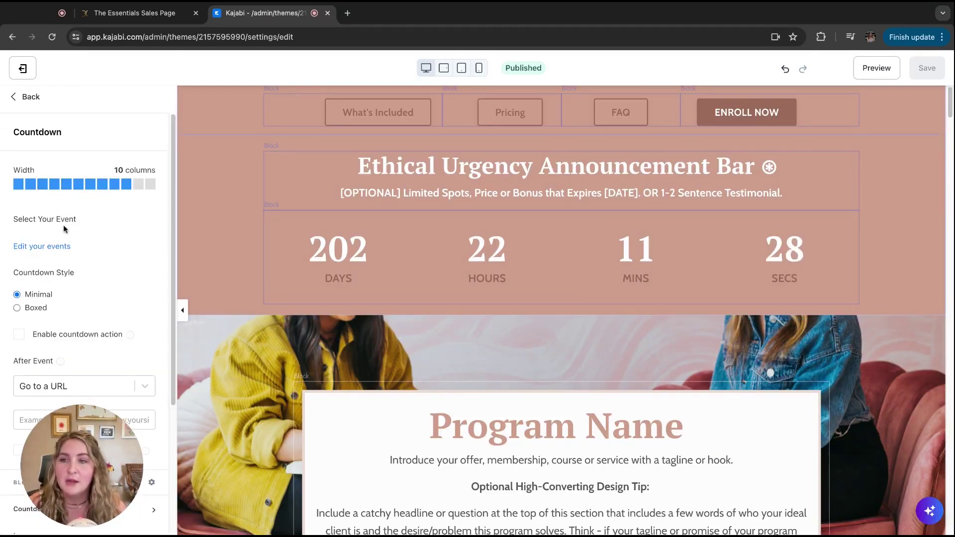
- Preview the Boxed countdown style, then keep the Sales Page Countdown in Minimal style
{"action": "left_click_drag", "start_coordinate": [78, 448], "coordinate": [266, 450]}
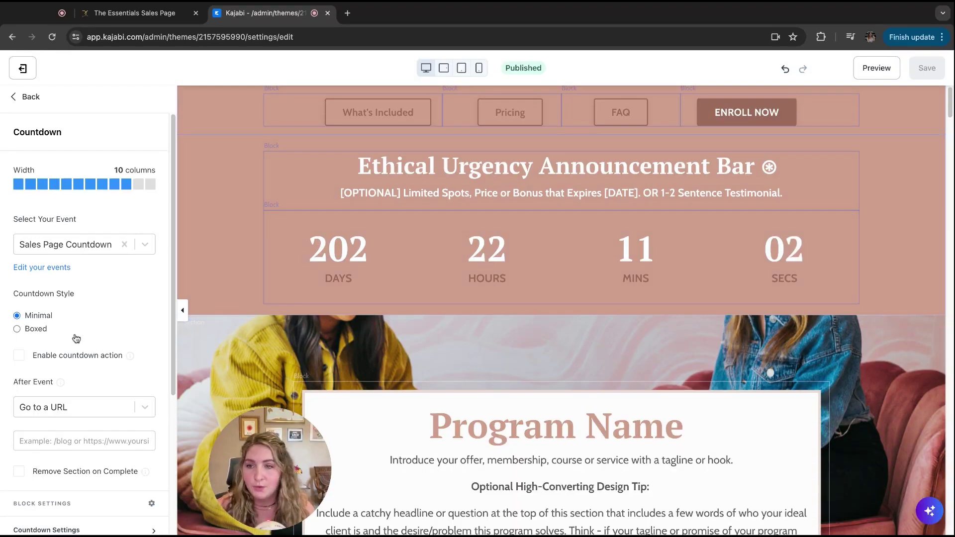
{"action": "scroll", "coordinate": [73, 340], "scroll_direction": "down", "scroll_amount": 1}
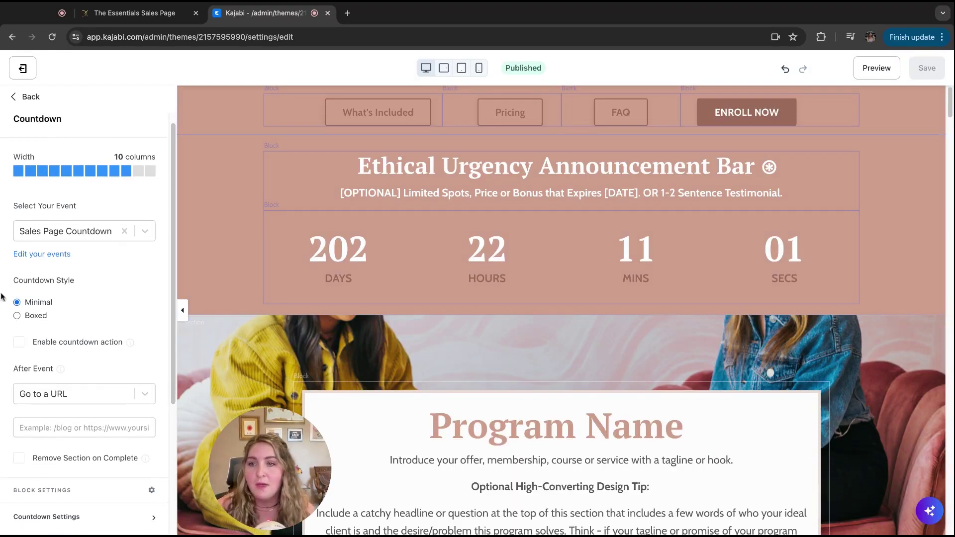
{"action": "left_click", "coordinate": [17, 316]}
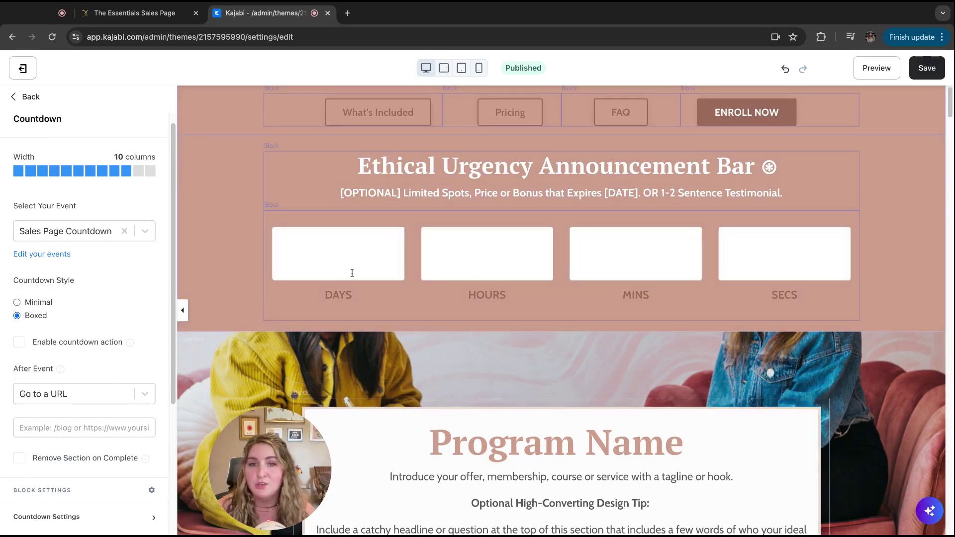
{"action": "left_click", "coordinate": [17, 302]}
{"action": "scroll", "coordinate": [84, 323], "scroll_direction": "down", "scroll_amount": 3}
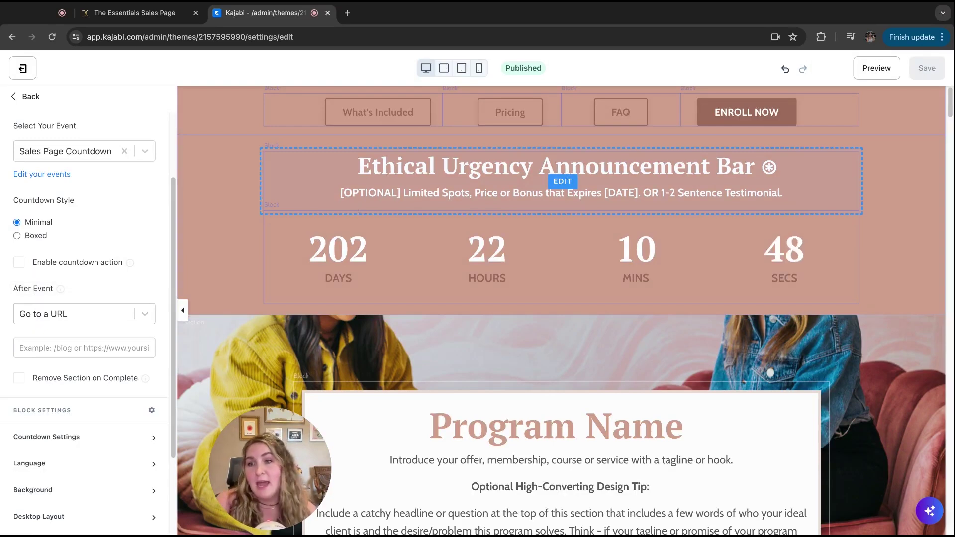
- Leave the After Event URL field empty and return to the live sales page
{"action": "left_click", "coordinate": [53, 339]}
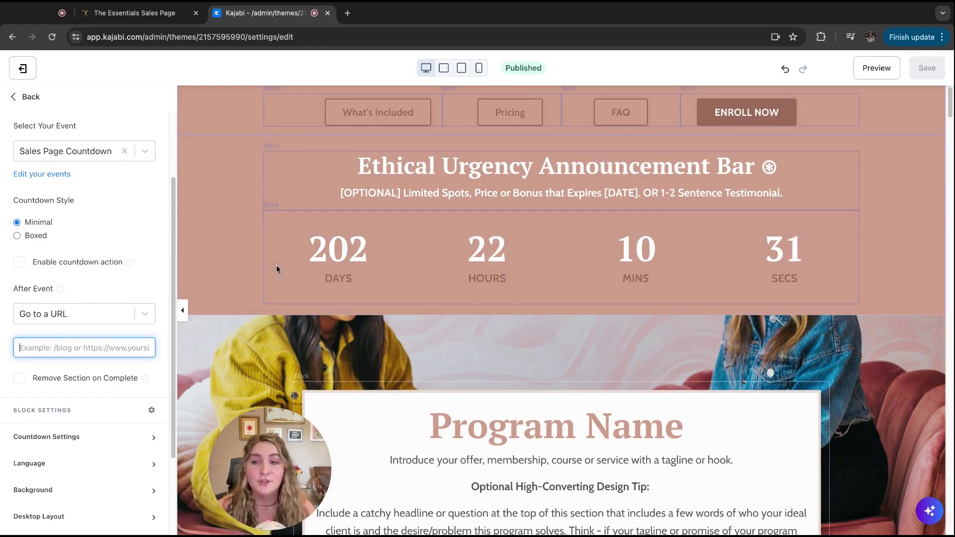
{"action": "left_click", "coordinate": [125, 295]}
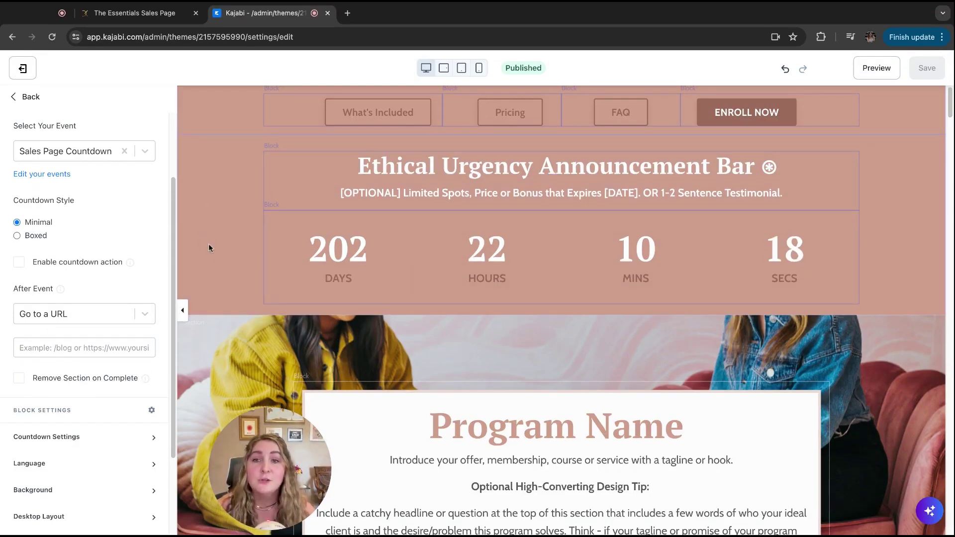
{"action": "left_click", "coordinate": [165, 15]}
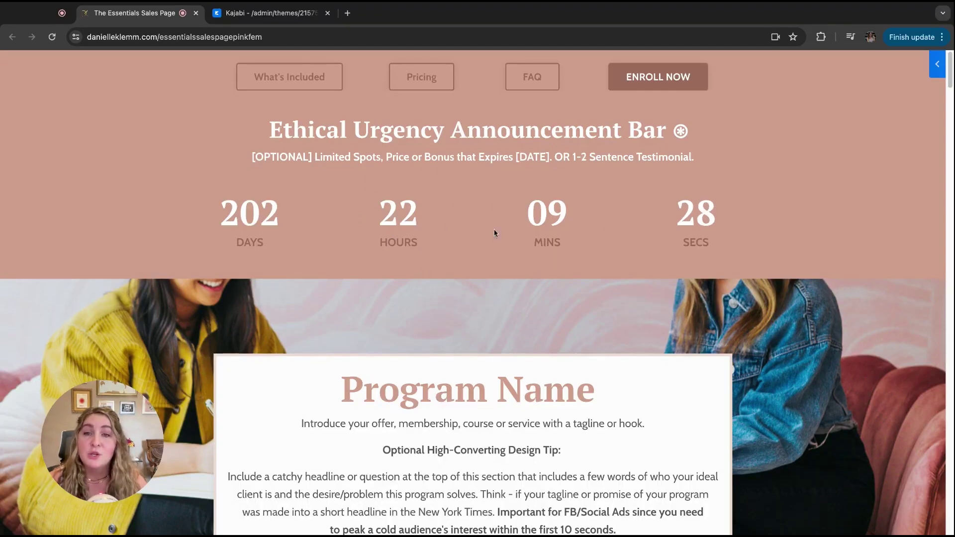
- Return the editor to the Announcement Bar blocks, then scroll the live page to the $997 and $97/mo pricing cards
{"action": "left_click", "coordinate": [269, 13]}
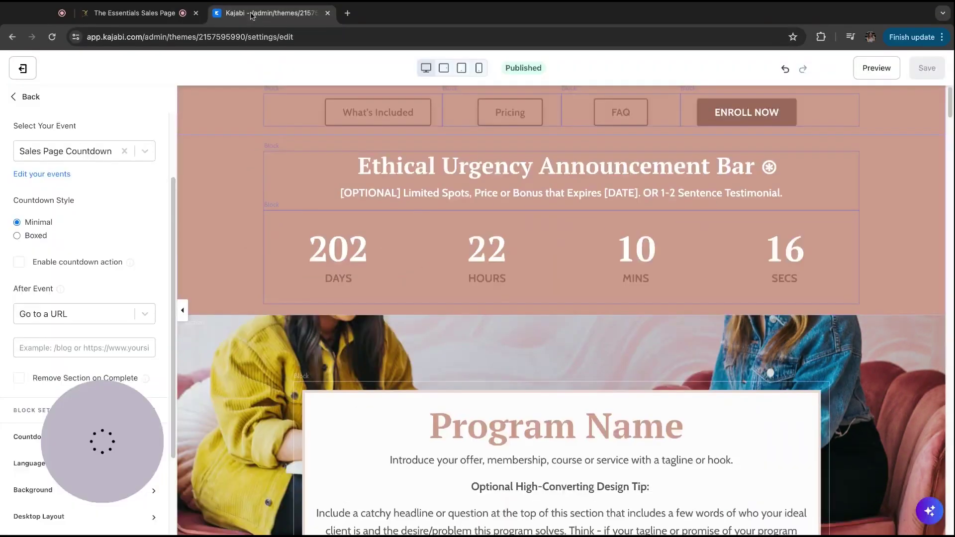
{"action": "left_click", "coordinate": [31, 101]}
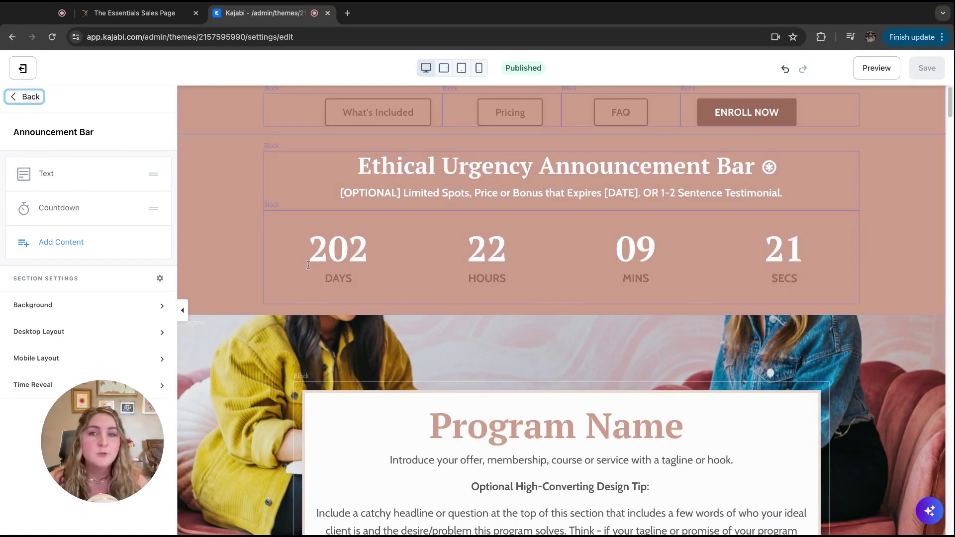
{"action": "left_click", "coordinate": [130, 13]}
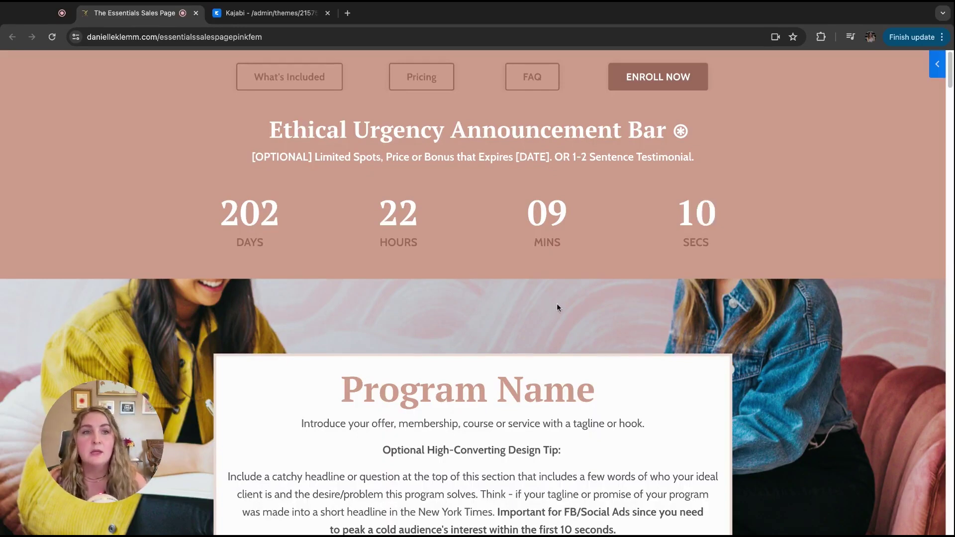
{"action": "scroll", "coordinate": [450, 348], "scroll_direction": "down", "scroll_amount": 15}
{"action": "scroll", "coordinate": [482, 357], "scroll_direction": "down", "scroll_amount": 20}
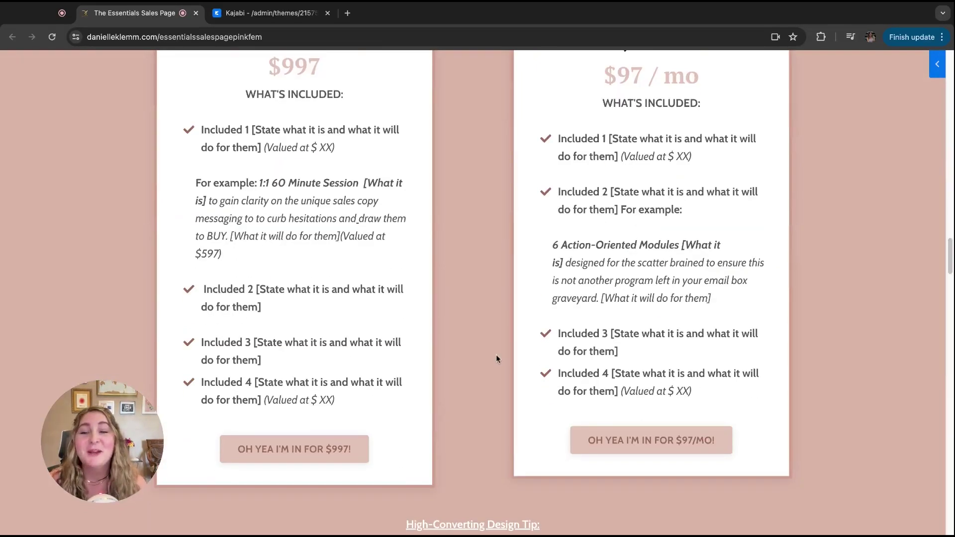
{"action": "scroll", "coordinate": [393, 279], "scroll_direction": "up", "scroll_amount": 7}
{"action": "scroll", "coordinate": [399, 333], "scroll_direction": "down", "scroll_amount": 5}
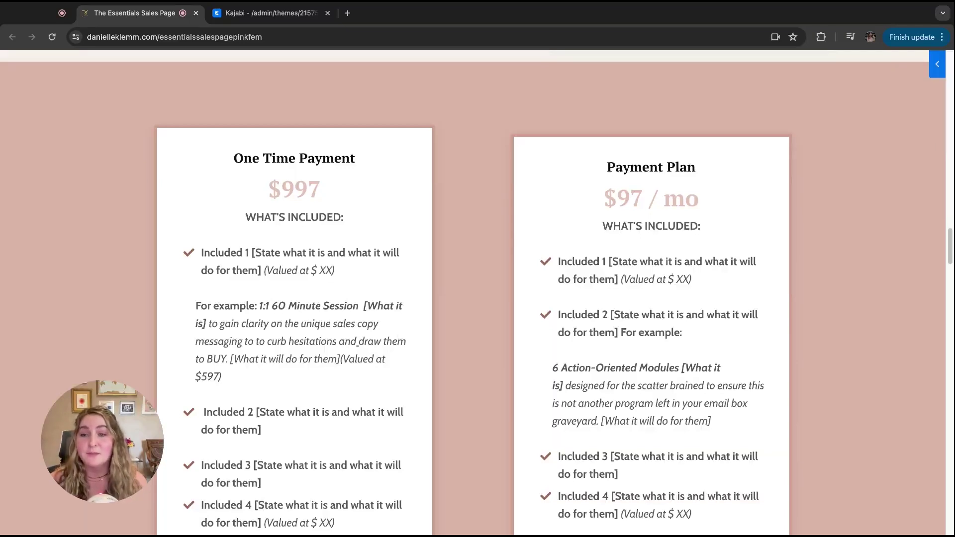